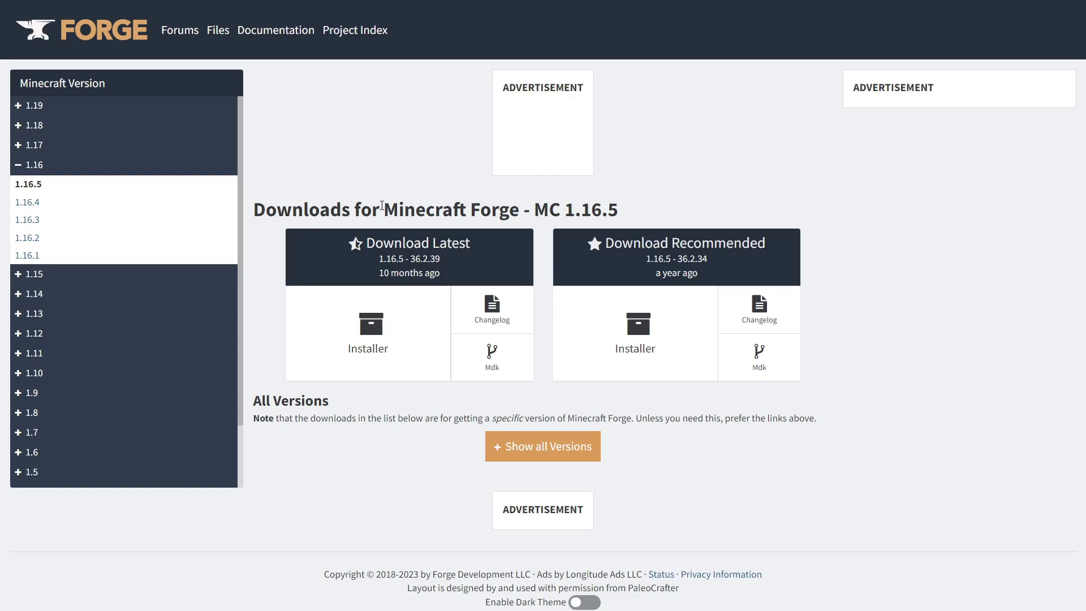
On the Forge MC 1.16.5 page, choose Installer under Download Recommended
left_click_drag(384, 209, 630, 214)
left_click(649, 214)
left_click_drag(606, 243, 795, 247)
left_click(833, 247)
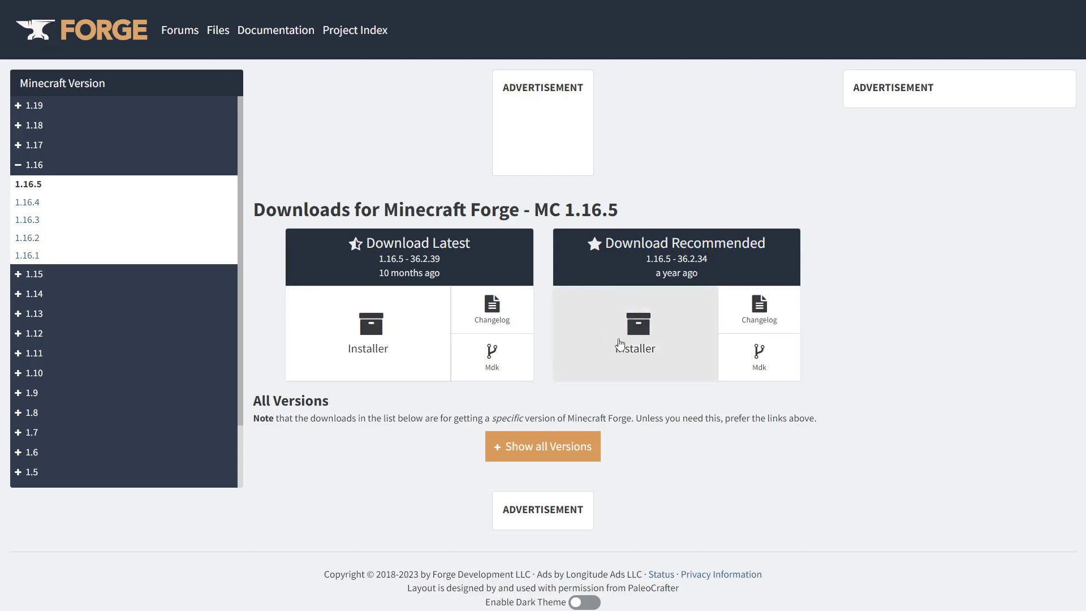
left_click(637, 338)
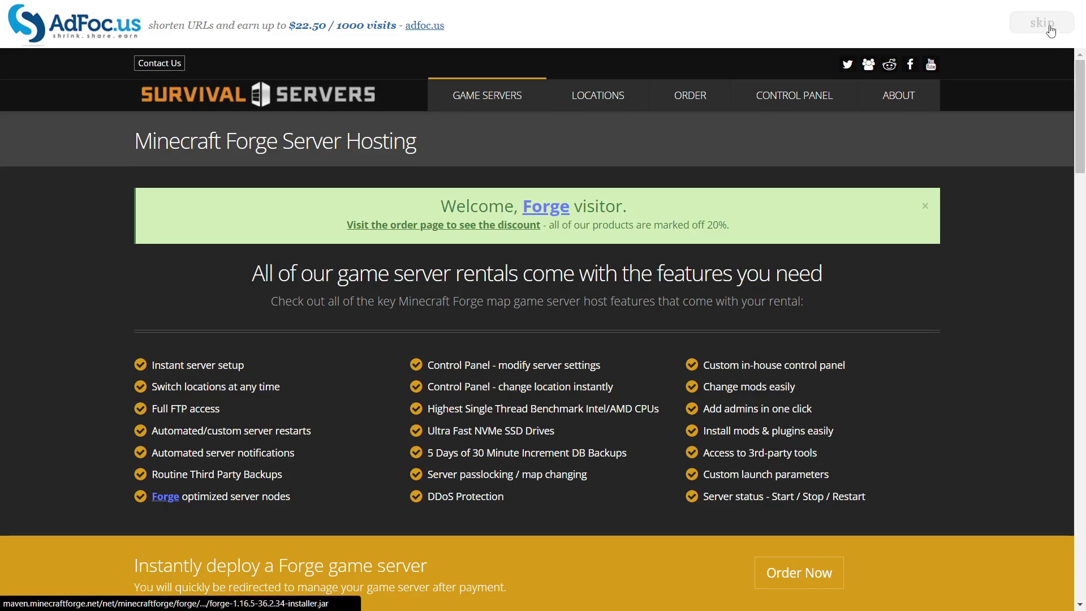
Skip the AdFoc.us ad so forge-1.16.5-36.2.34-installer.jar downloads, then bring Downloads forward
left_click(1050, 27)
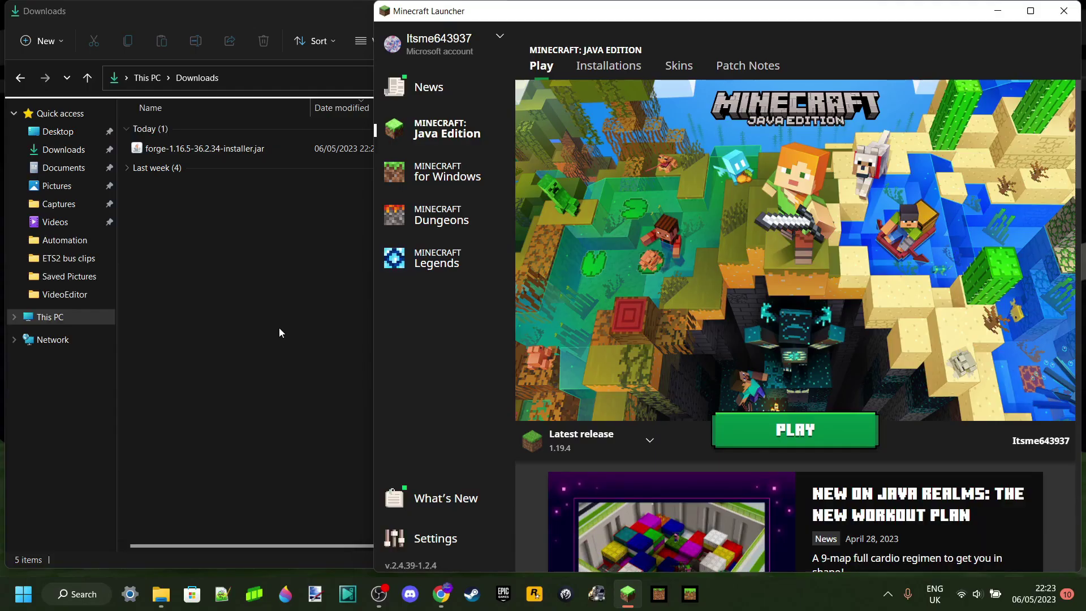
left_click(231, 18)
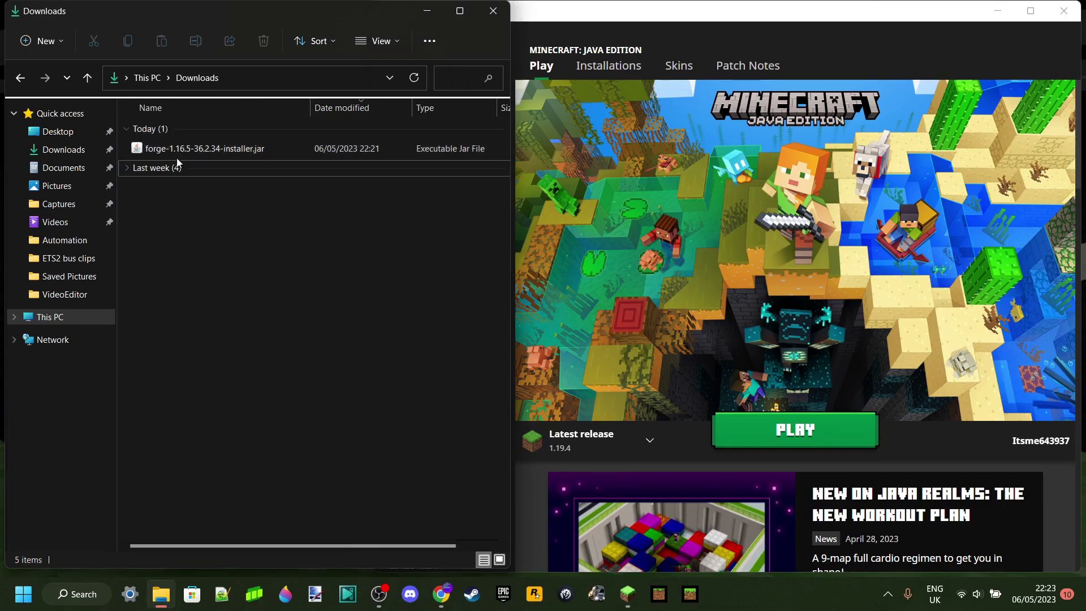
In the Minecraft Launcher's Installations list, open the options for the forge installation
left_click(790, 23)
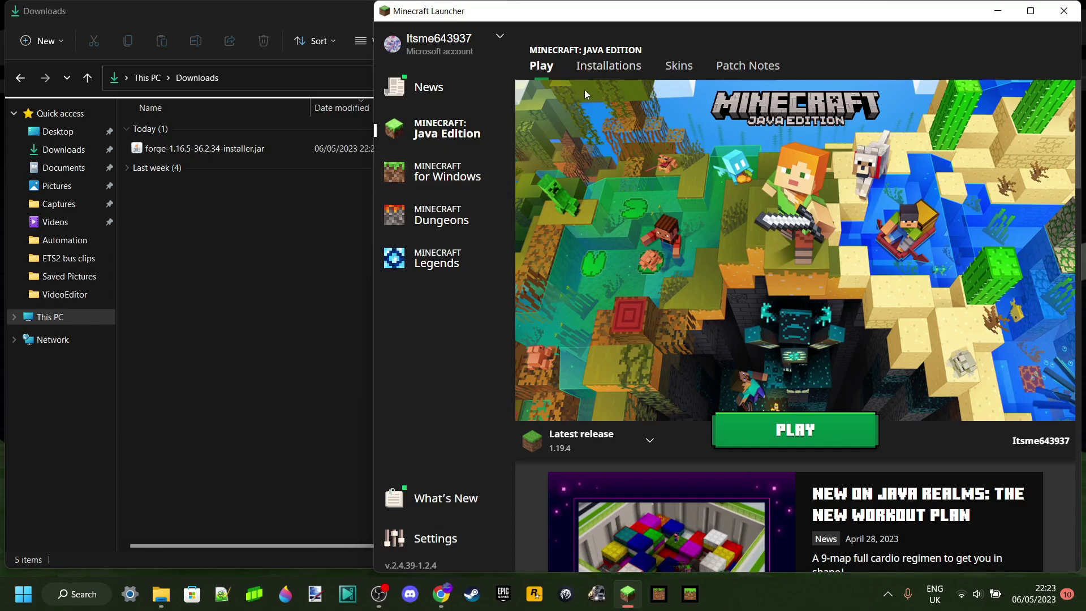
left_click(599, 72)
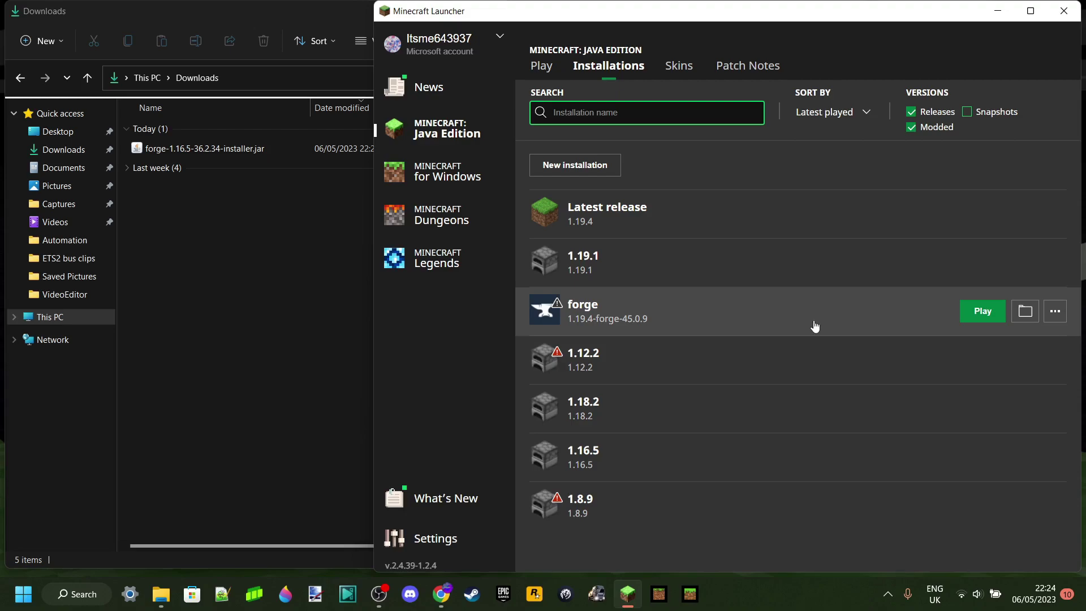
left_click(1055, 311)
Delete the forge 1.19.4-forge-45.0.9 installation and confirm the deletion
left_click(1033, 383)
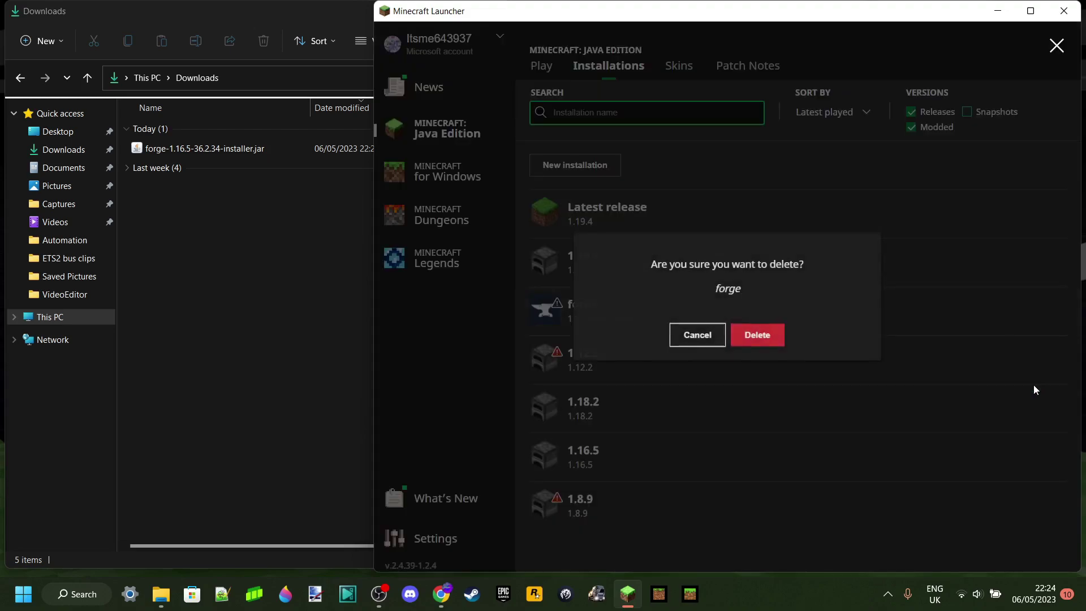
left_click(758, 335)
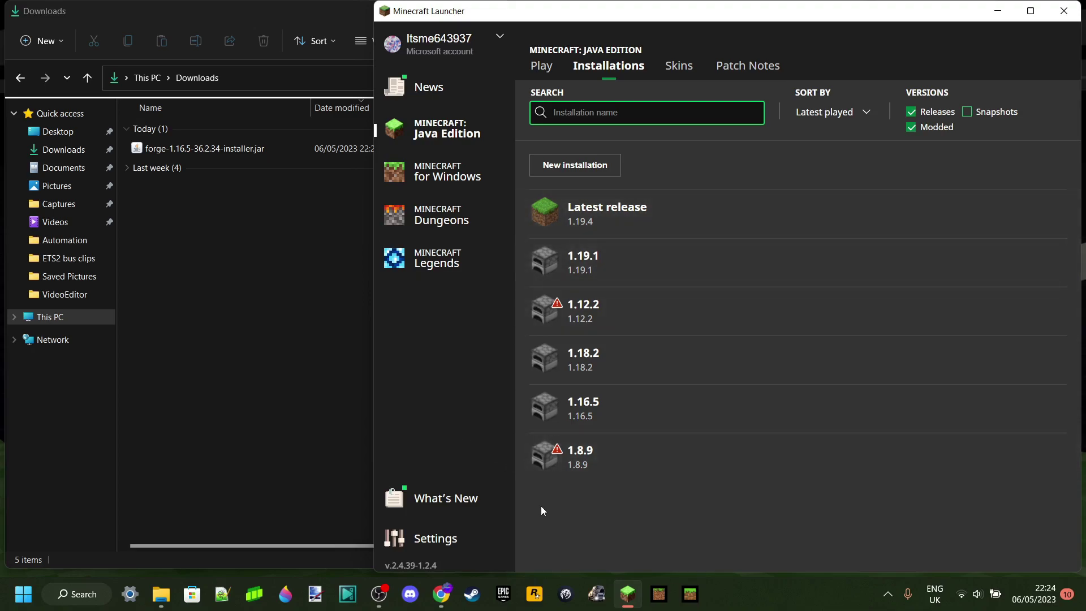
left_click(293, 220)
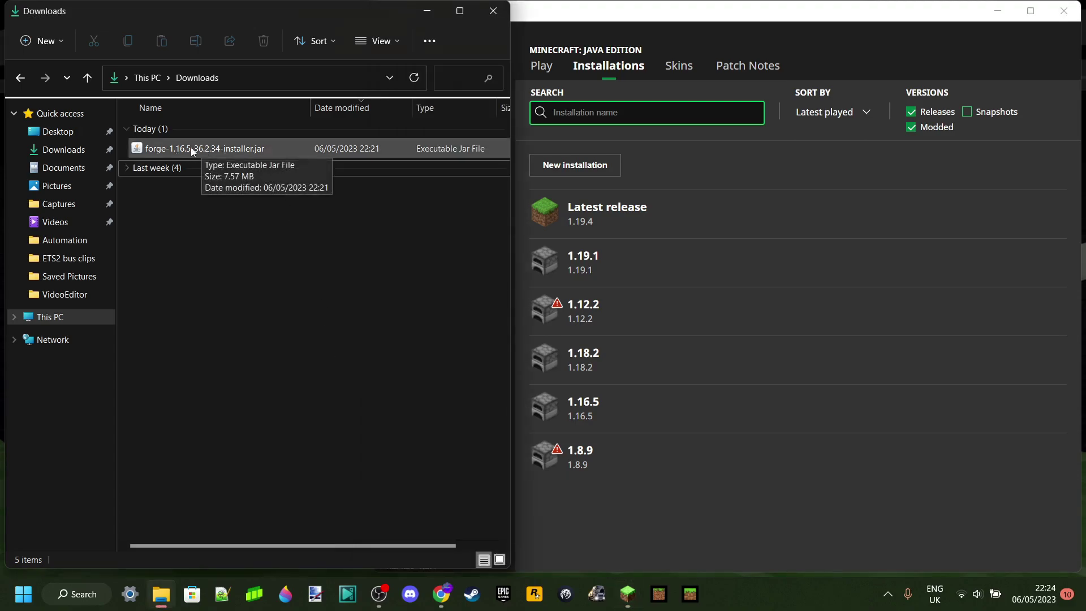
Run the Forge installer jar with Java and install the 1.16.5-forge-36.2.34 client profile
left_click(201, 151)
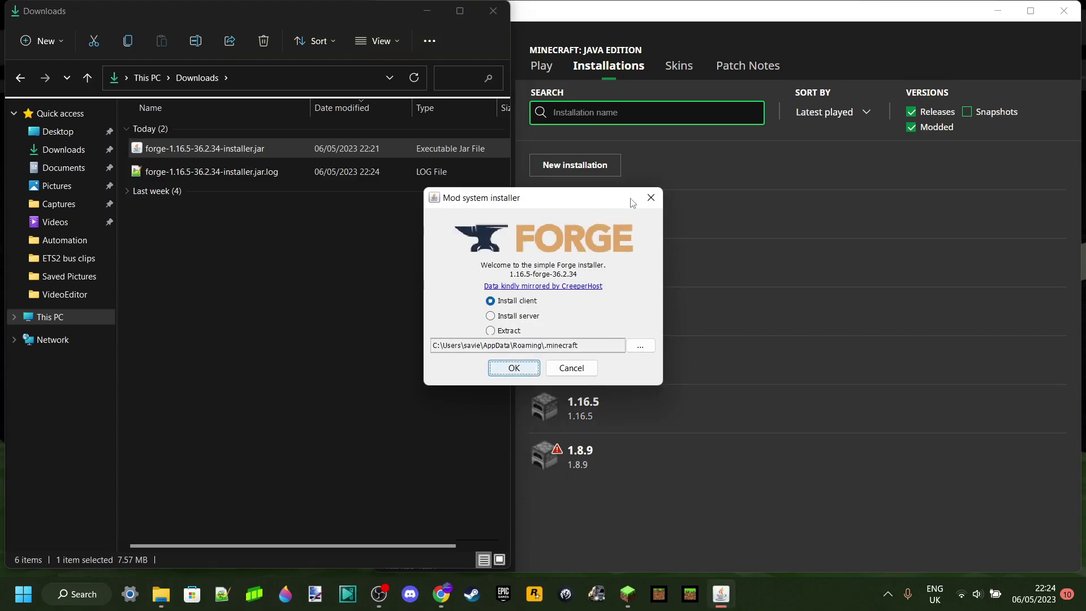
left_click(651, 200)
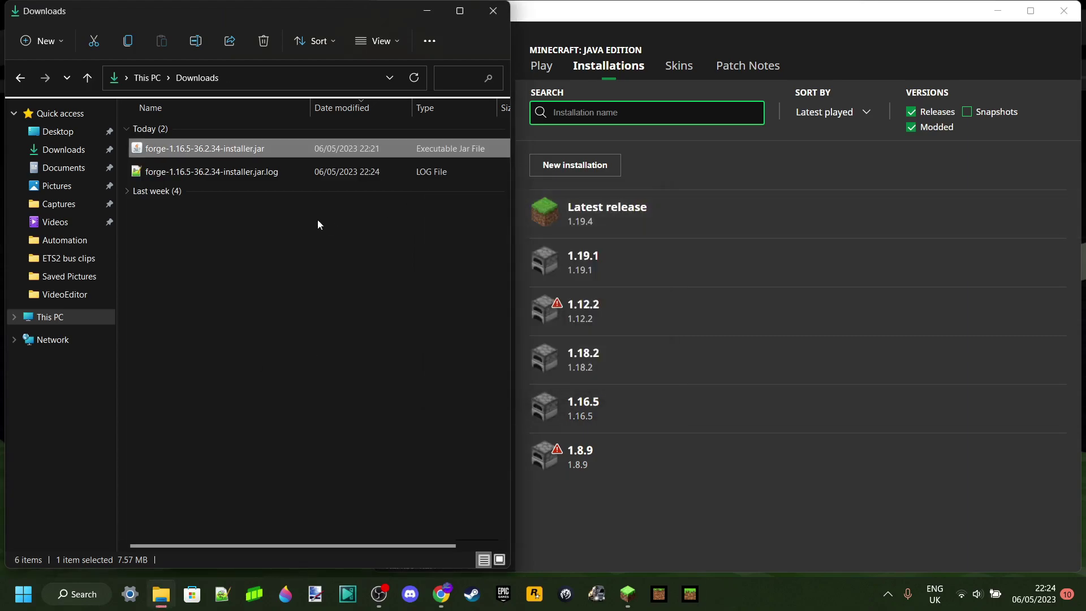
right_click(196, 152)
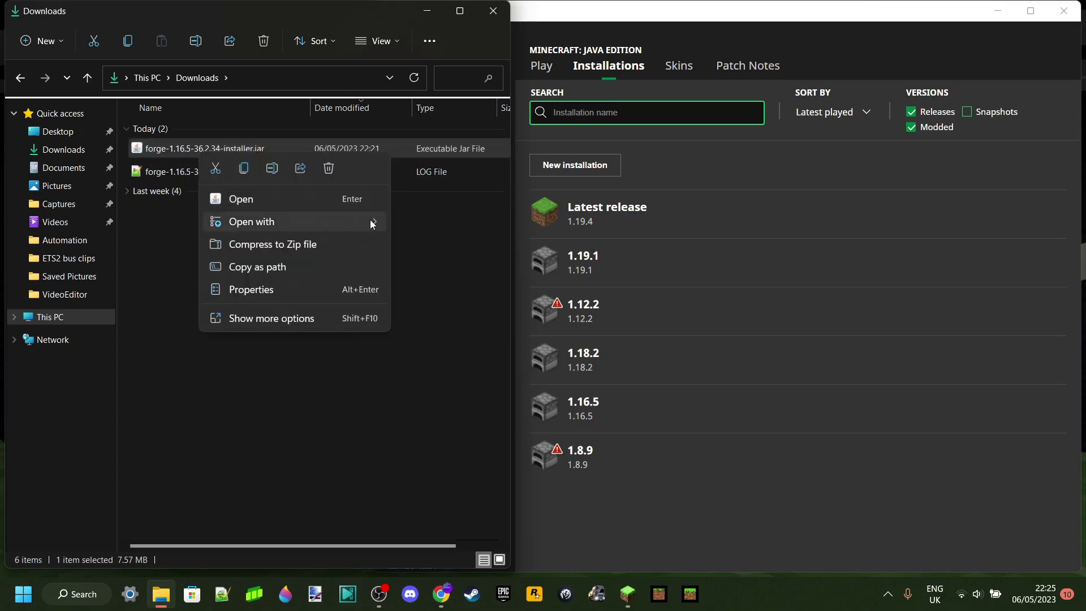
mouse_move(371, 221)
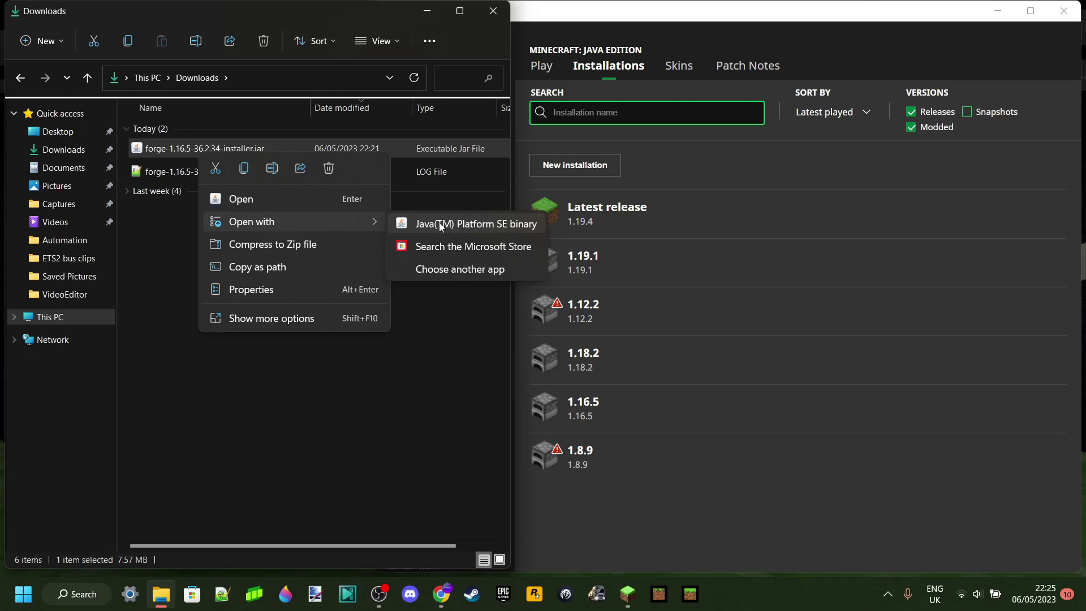
left_click(495, 235)
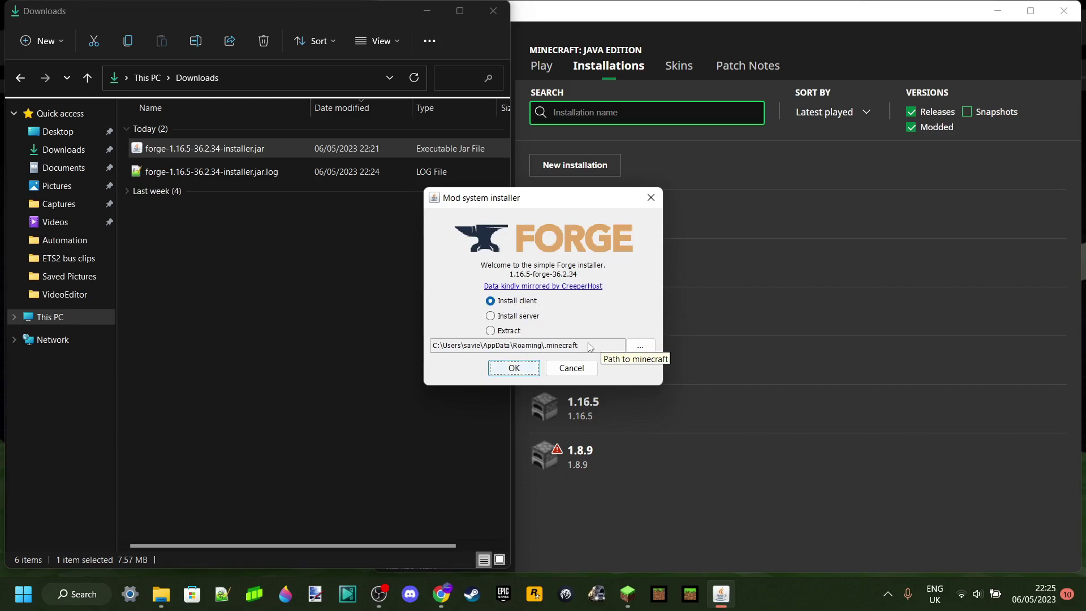
left_click(514, 369)
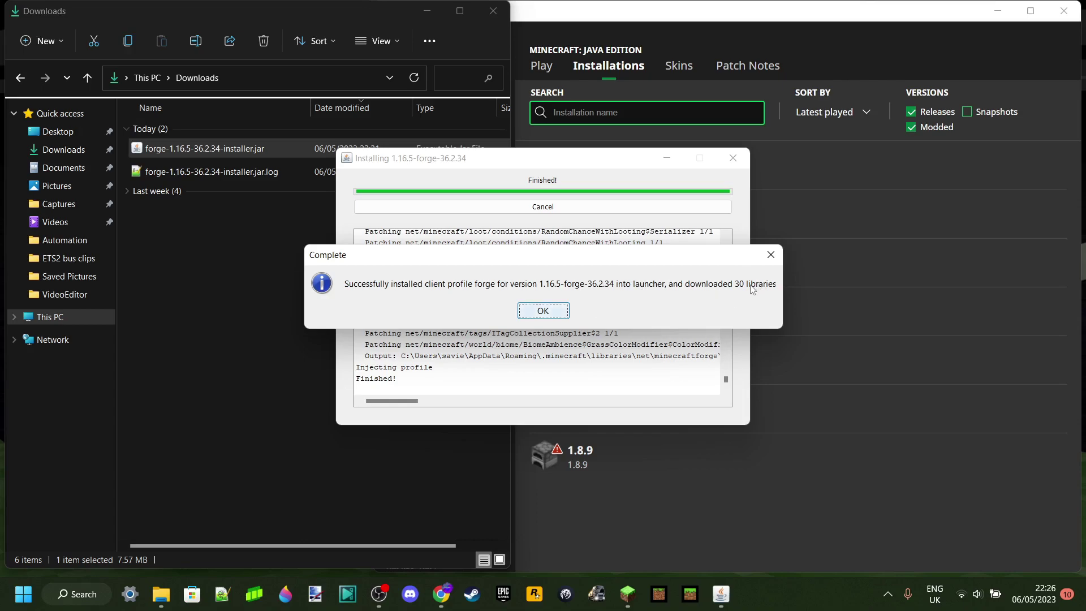
left_click(544, 311)
Delete the Forge installer jar and its installer log from Downloads
left_click(341, 316)
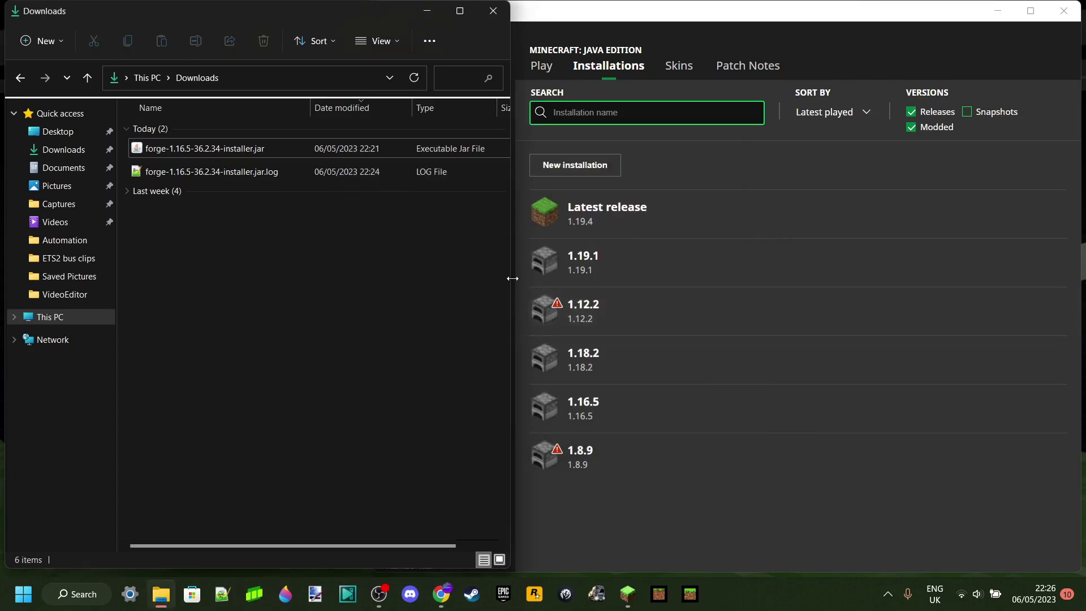
left_click(136, 148)
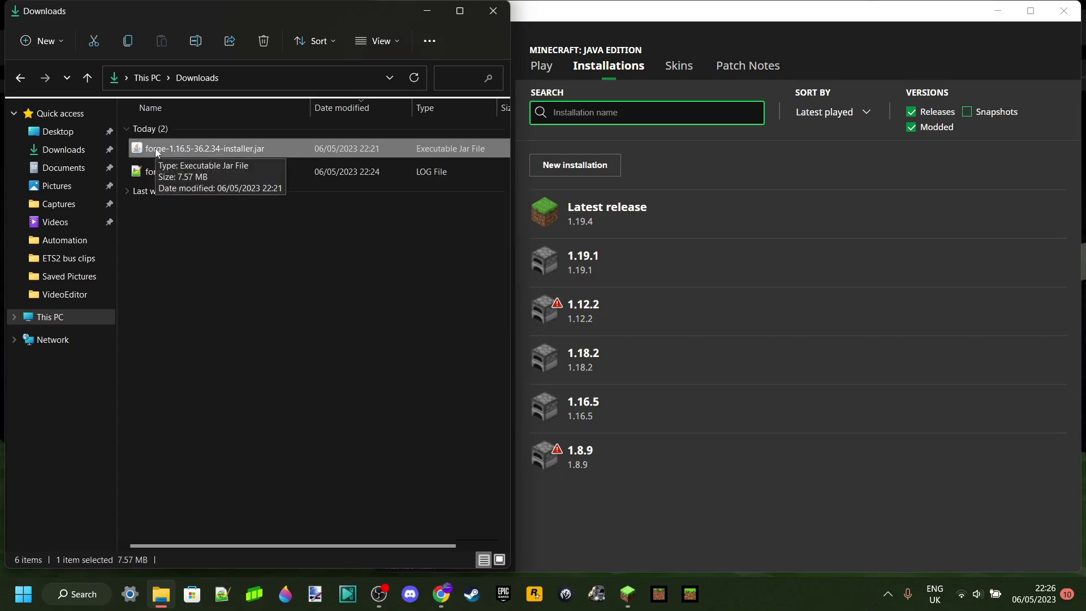
double_click(159, 171)
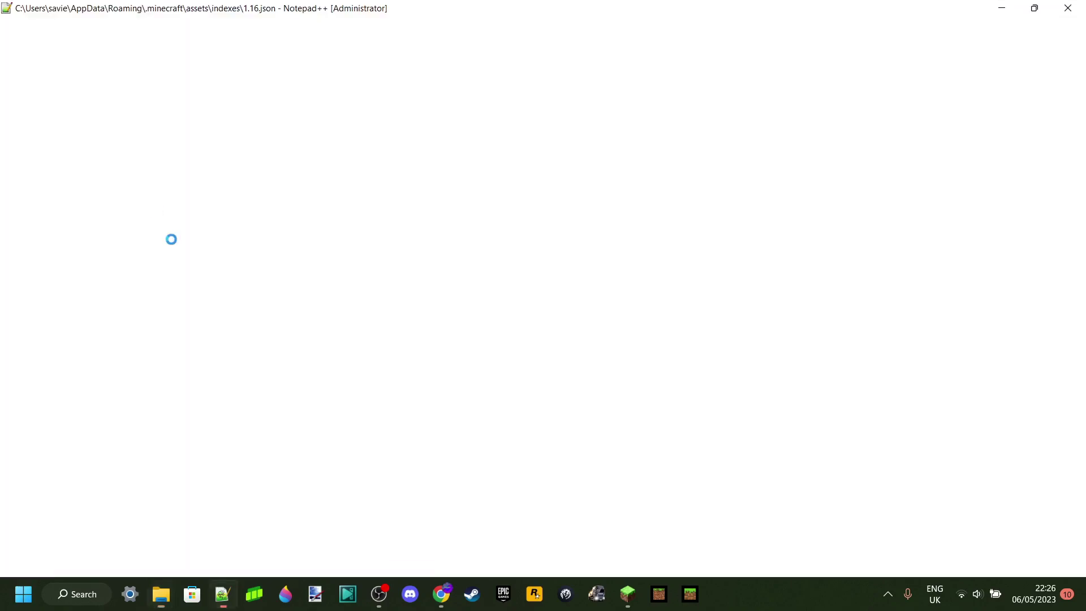
left_click(1068, 8)
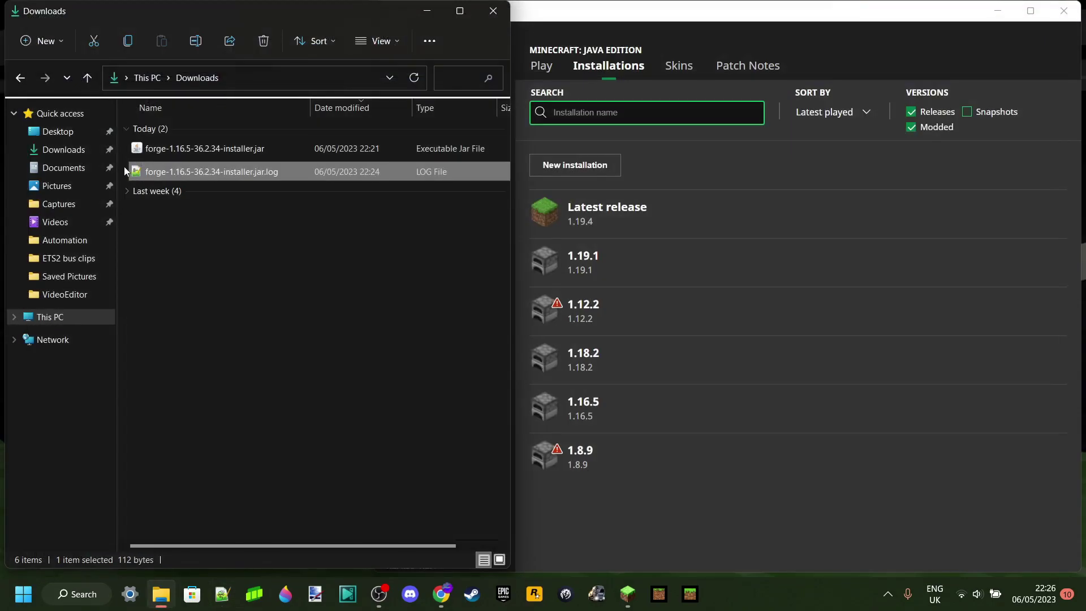
left_click(135, 148, "ctrl")
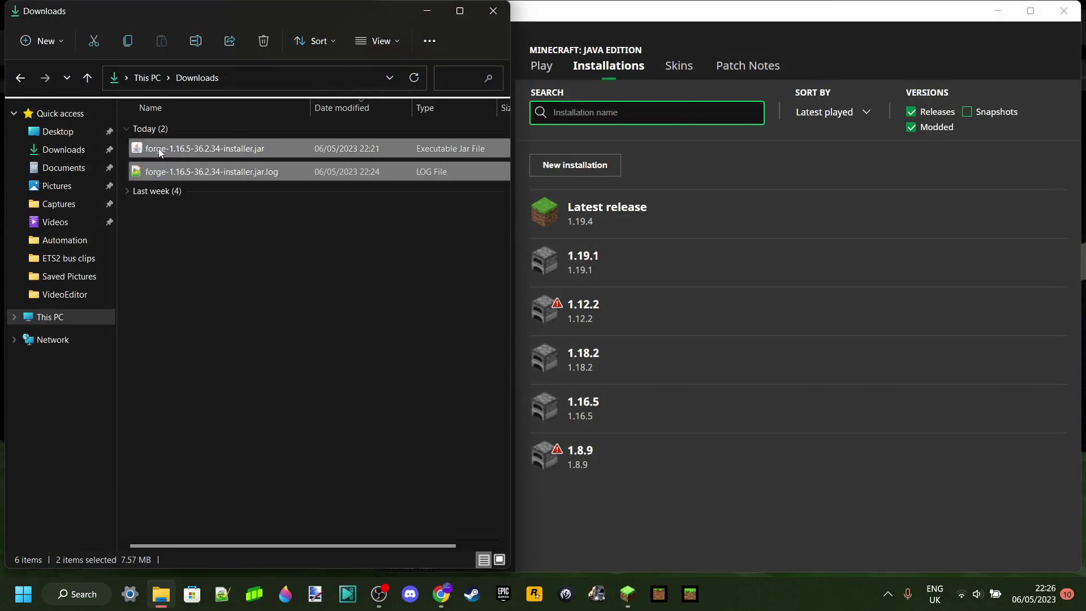
right_click(161, 149)
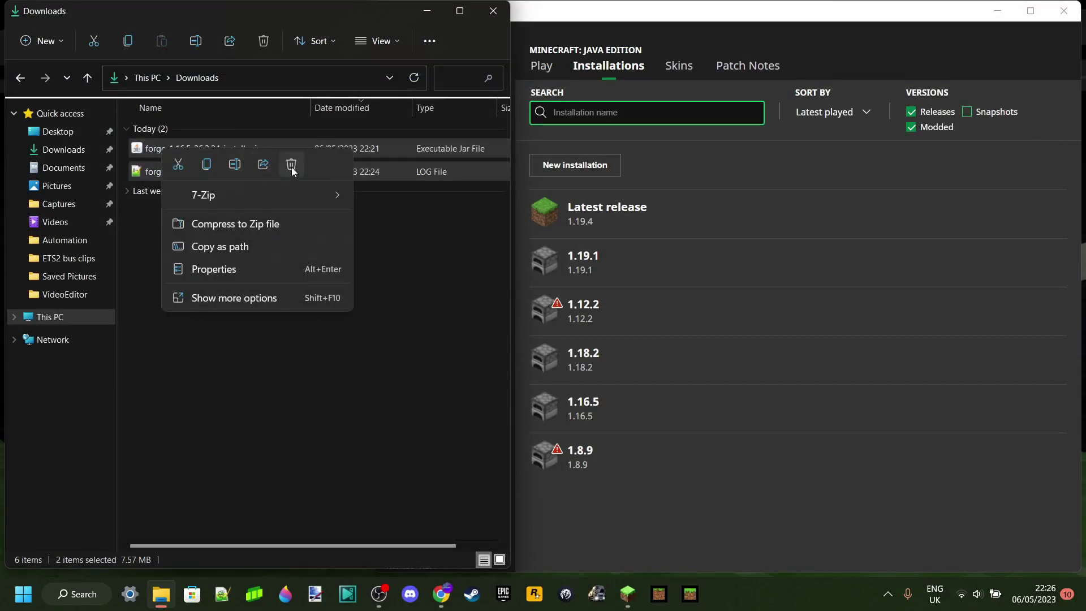
left_click(292, 167)
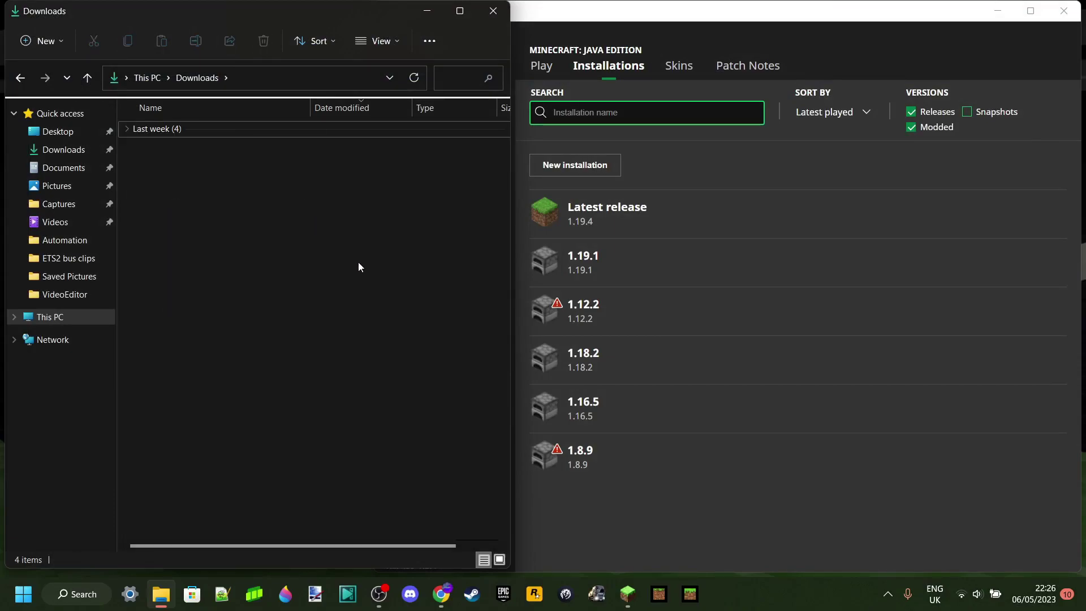
Close File Explorer and show the Minecraft Launcher's Play page maximized
left_click(498, 13)
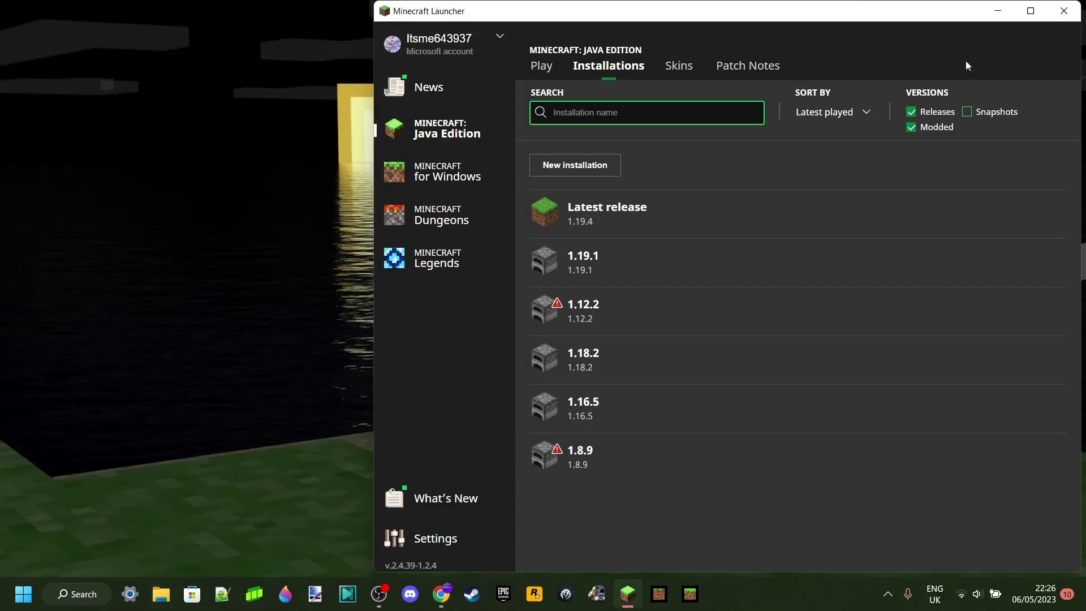
left_click(1031, 10)
left_click(181, 63)
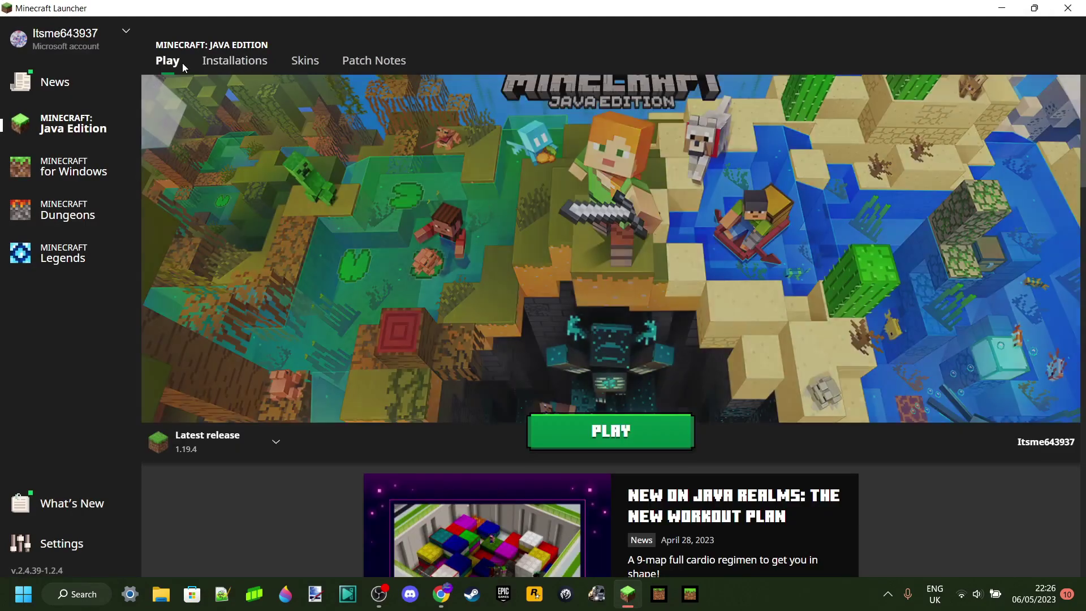
left_click(267, 447)
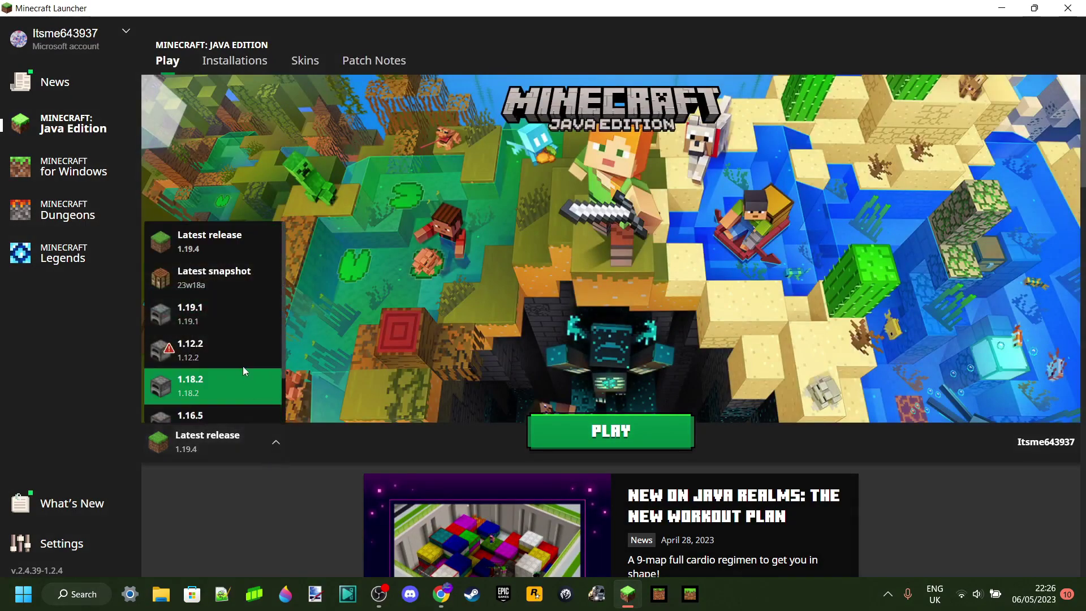
Scroll through the version list, then close the launcher to restart it
scroll(240, 357, "down", 1)
scroll(239, 351, "up", 1)
scroll(243, 301, "down", 6)
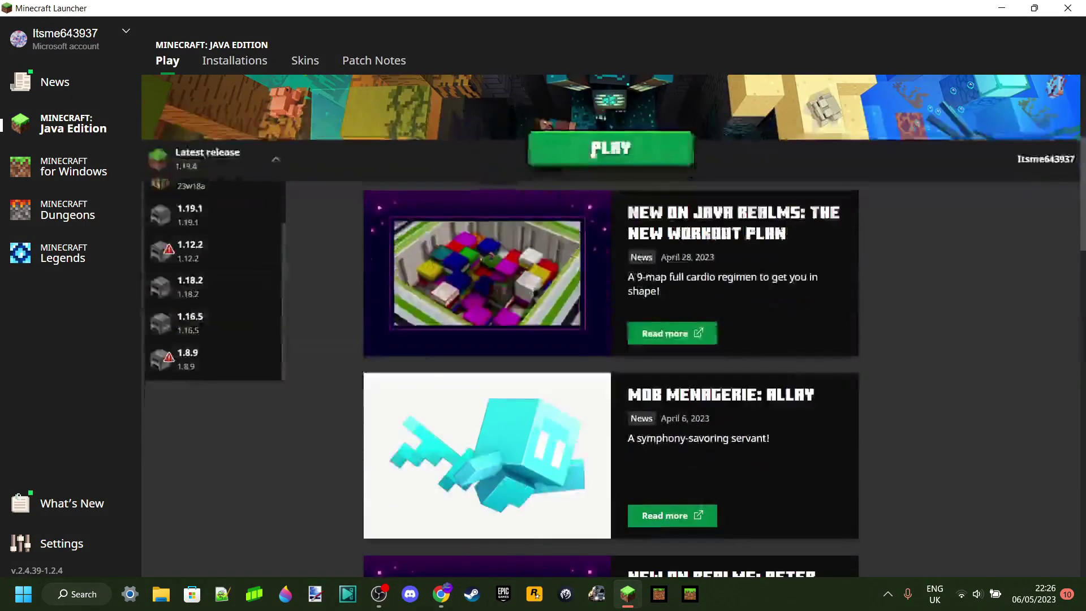
scroll(310, 361, "up", 5)
left_click(1068, 8)
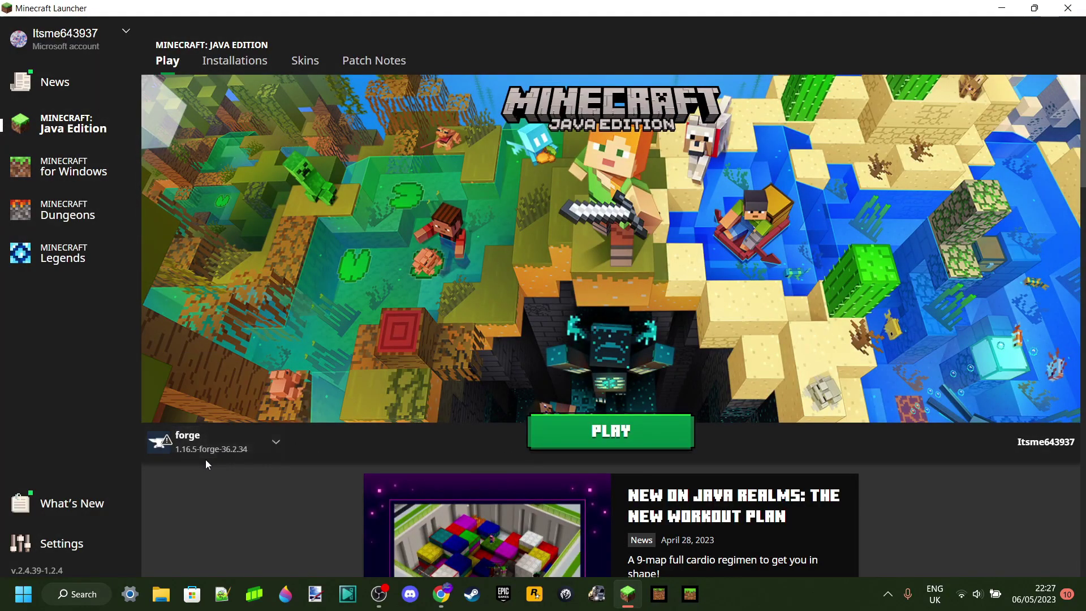
Play the 1.16.5-forge-36.2.34 installation, accepting the modified-installation risk warning
left_click(212, 453)
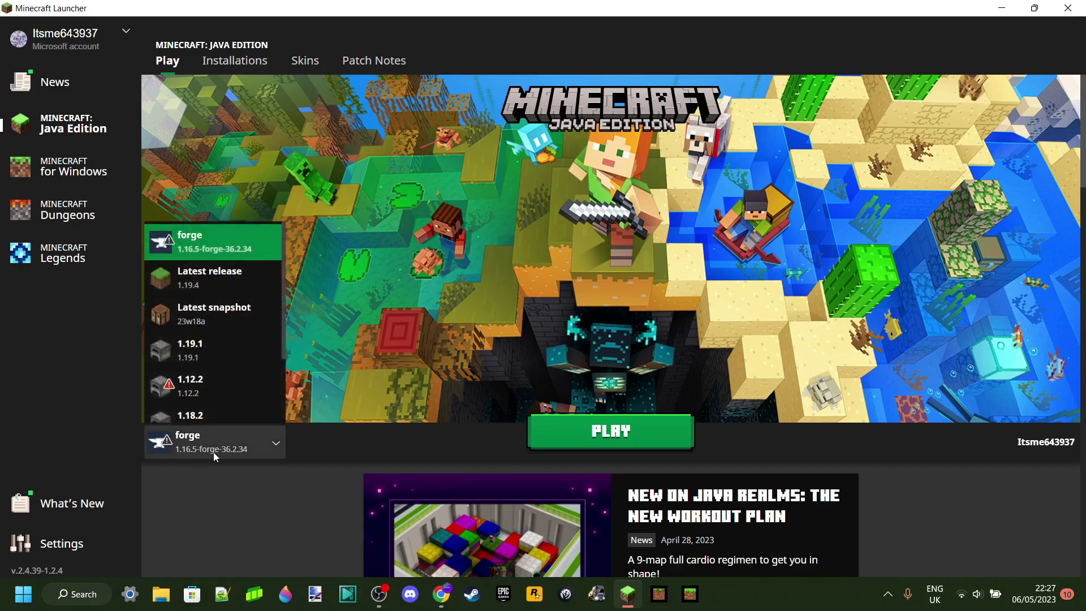
left_click(226, 245)
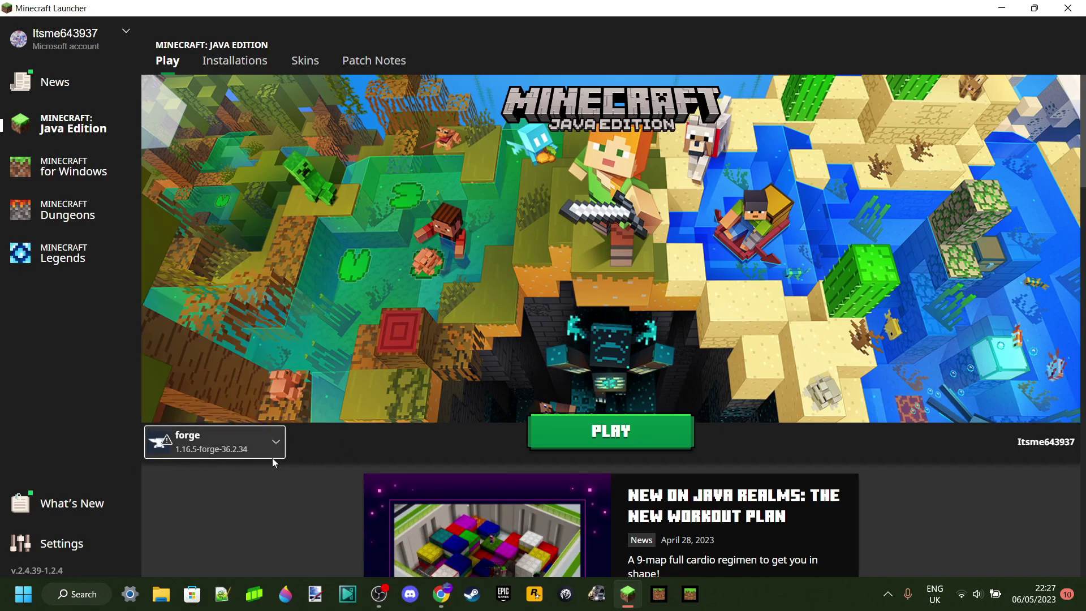
left_click(546, 435)
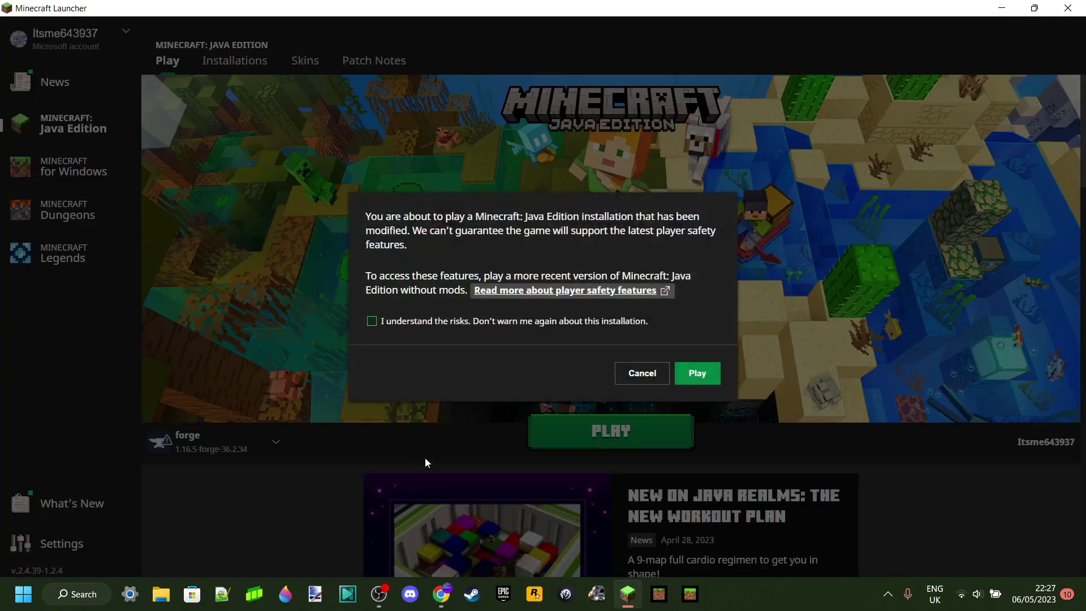
left_click(373, 322)
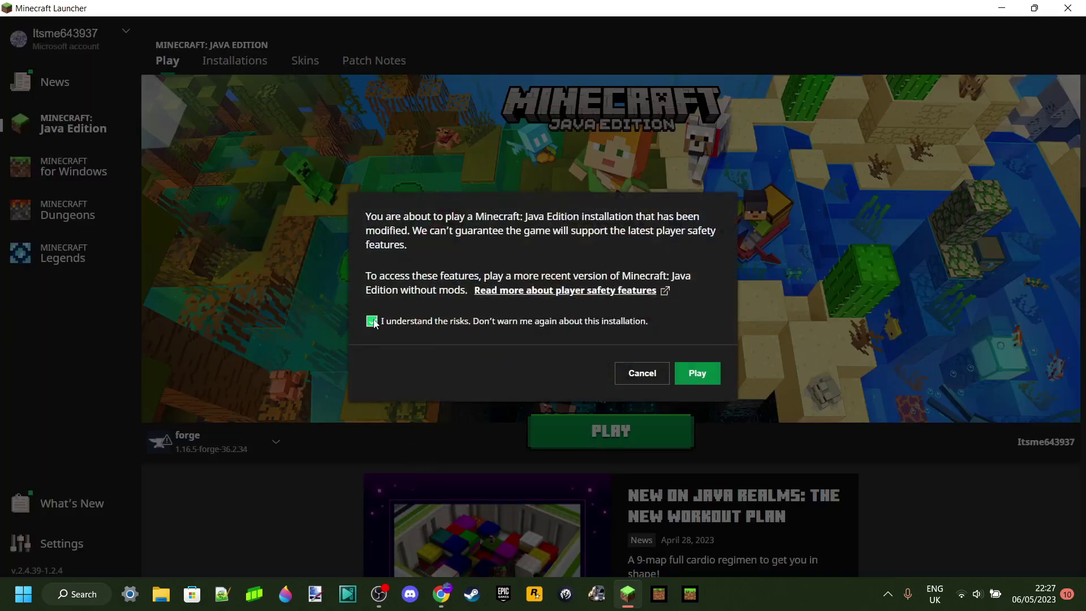
left_click(699, 375)
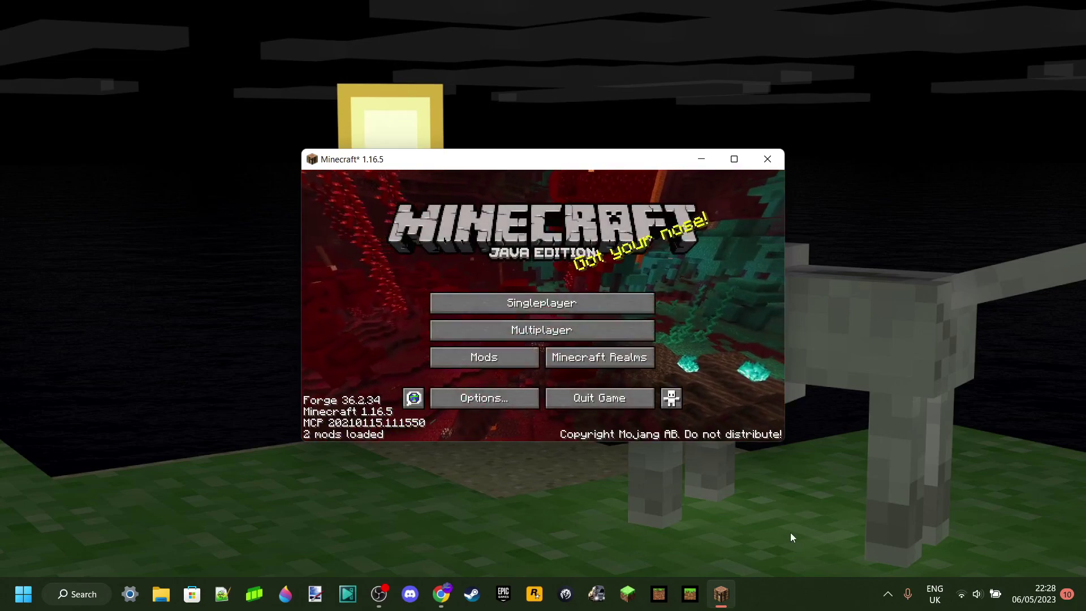
Once the Forge 1.16.5 title screen loads, maximize the Minecraft window
left_click(734, 160)
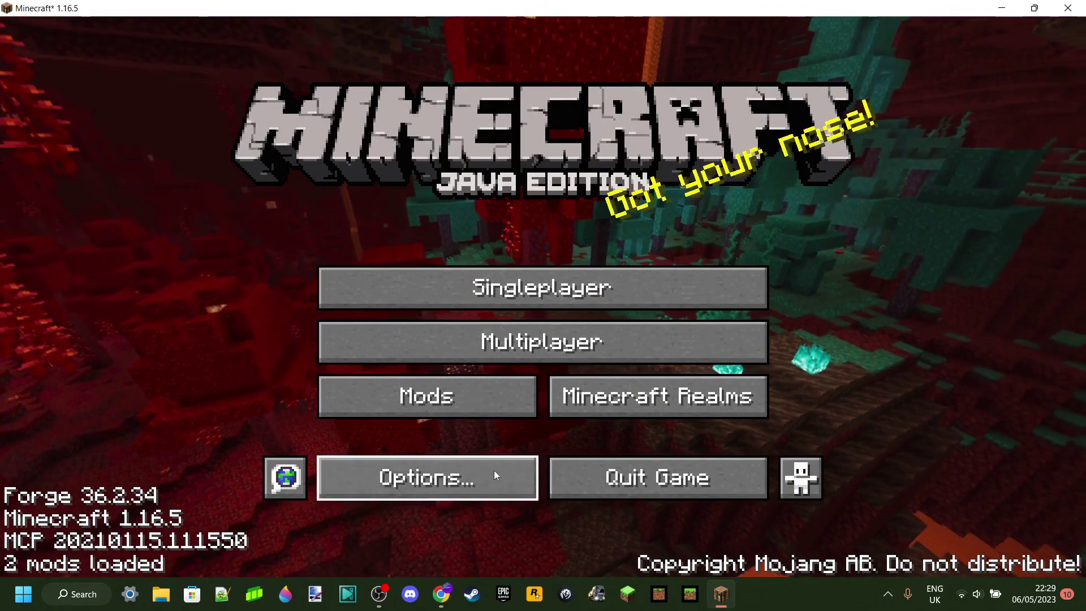
Check the Mods list shows Minecraft 1.16.5 and Forge 36.2.34, then quit the game
left_click(500, 380)
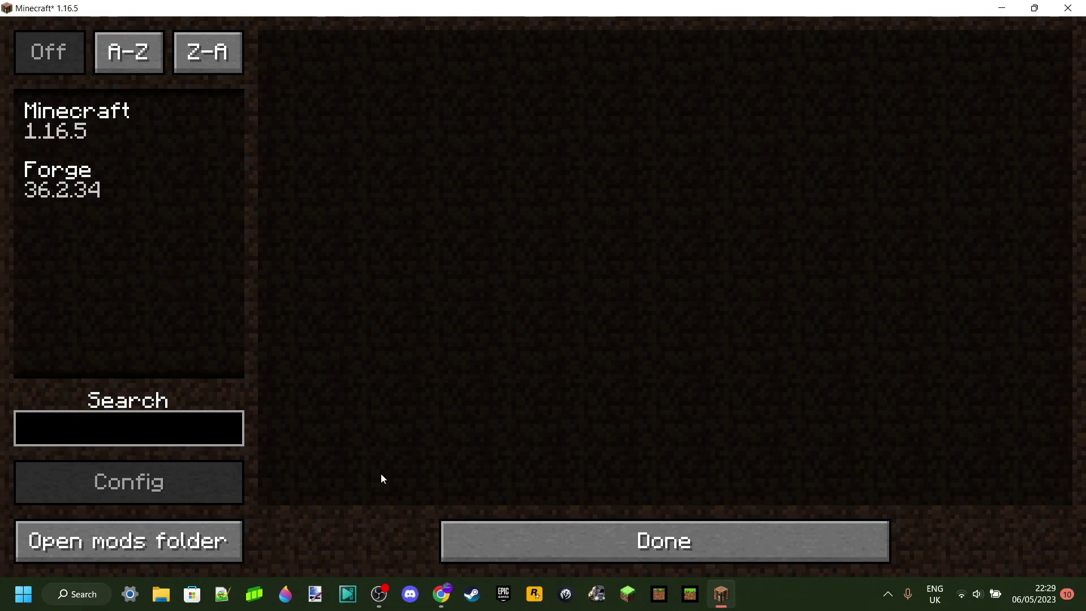
left_click(608, 527)
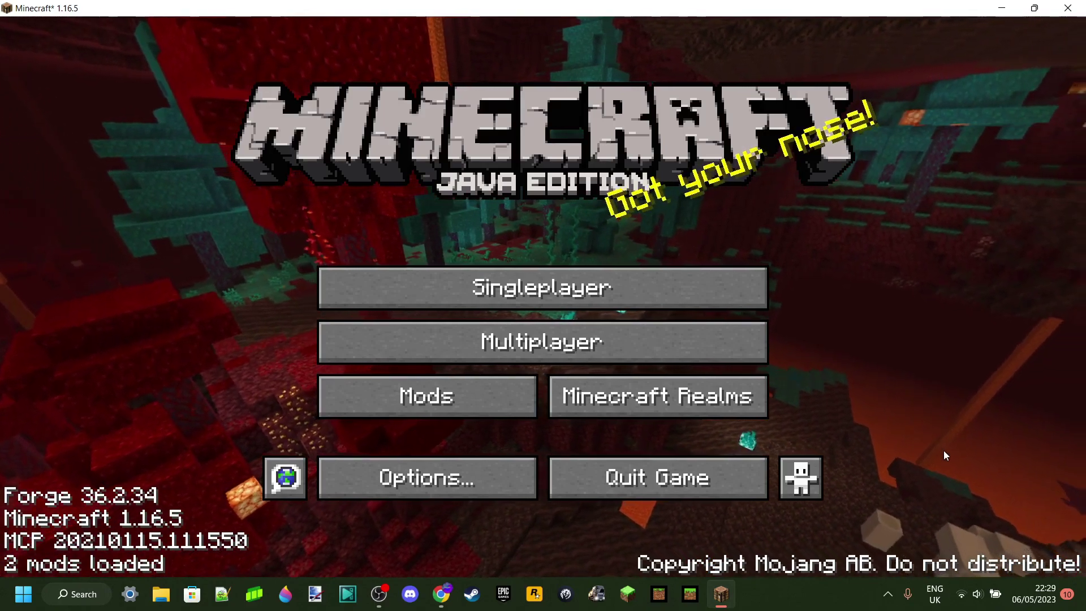
left_click(728, 481)
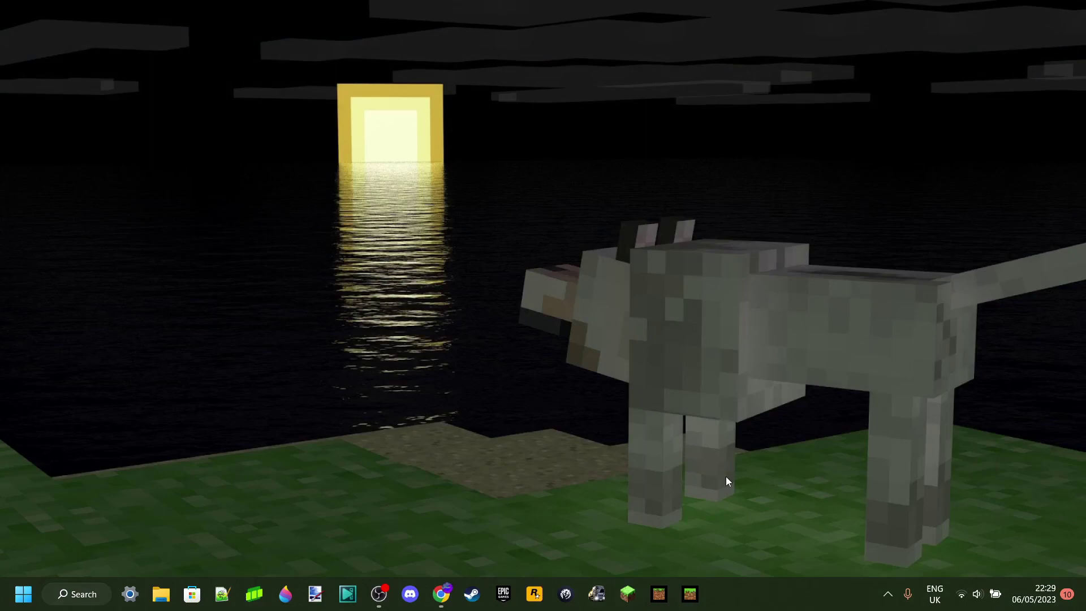
Run %appdata% from the Win+R box to open the Roaming folder
key("super+r")
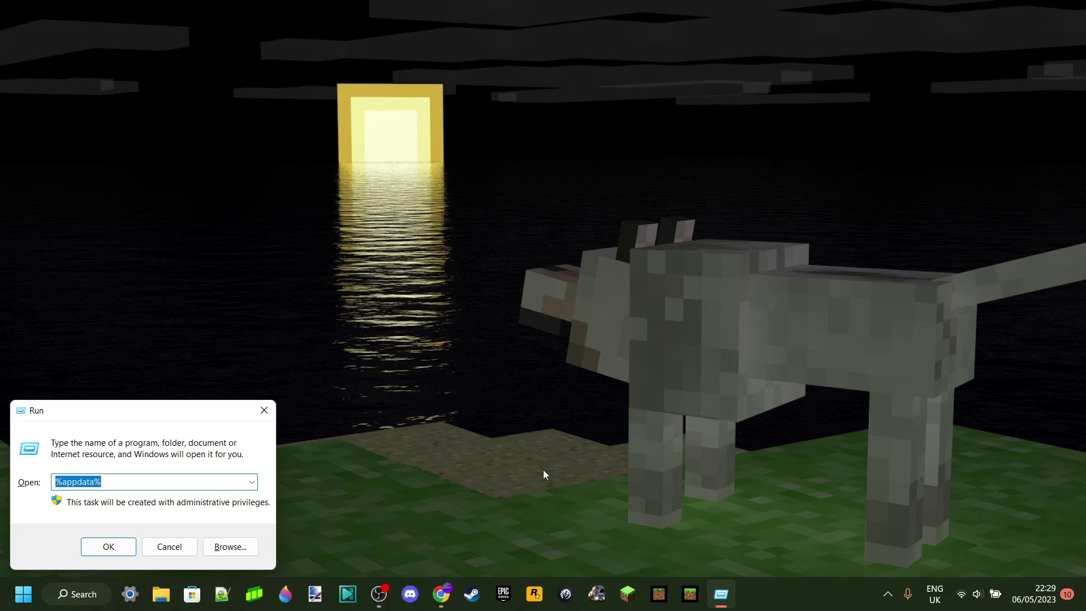
type("%")
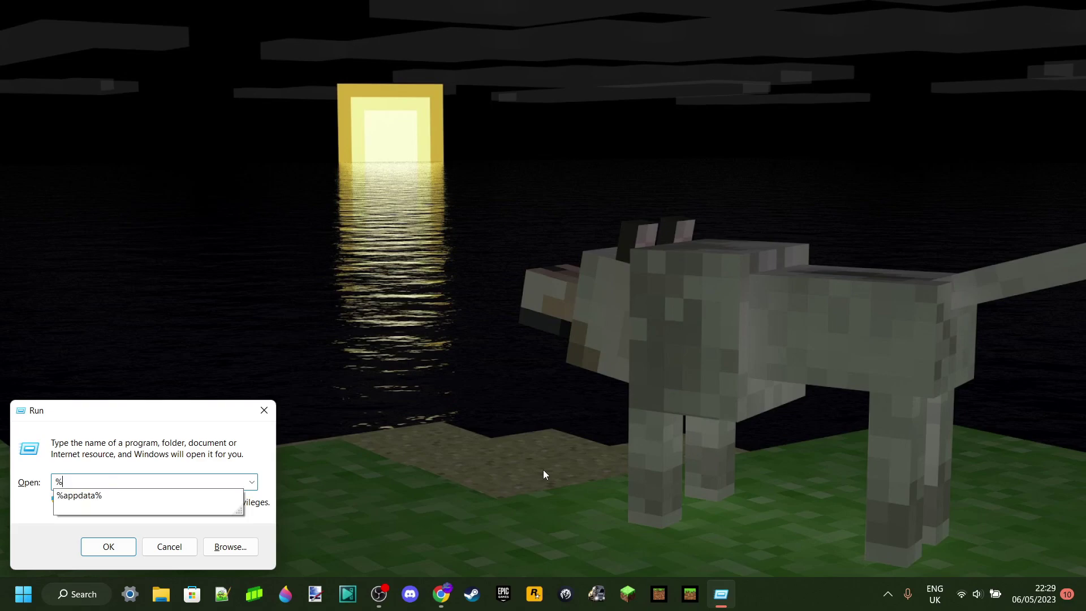
type("appdata%")
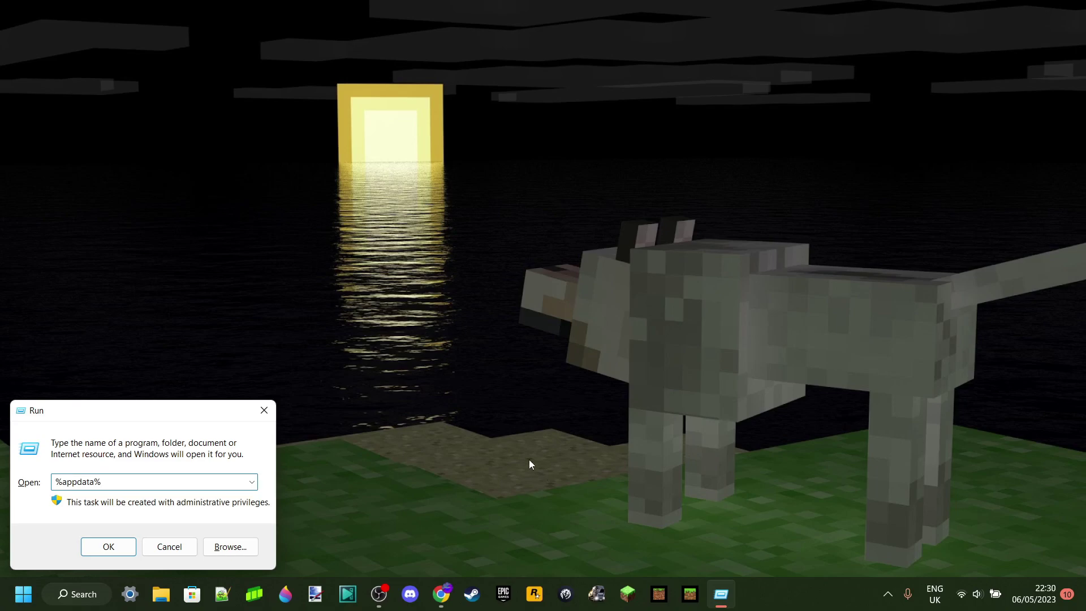
left_click(104, 548)
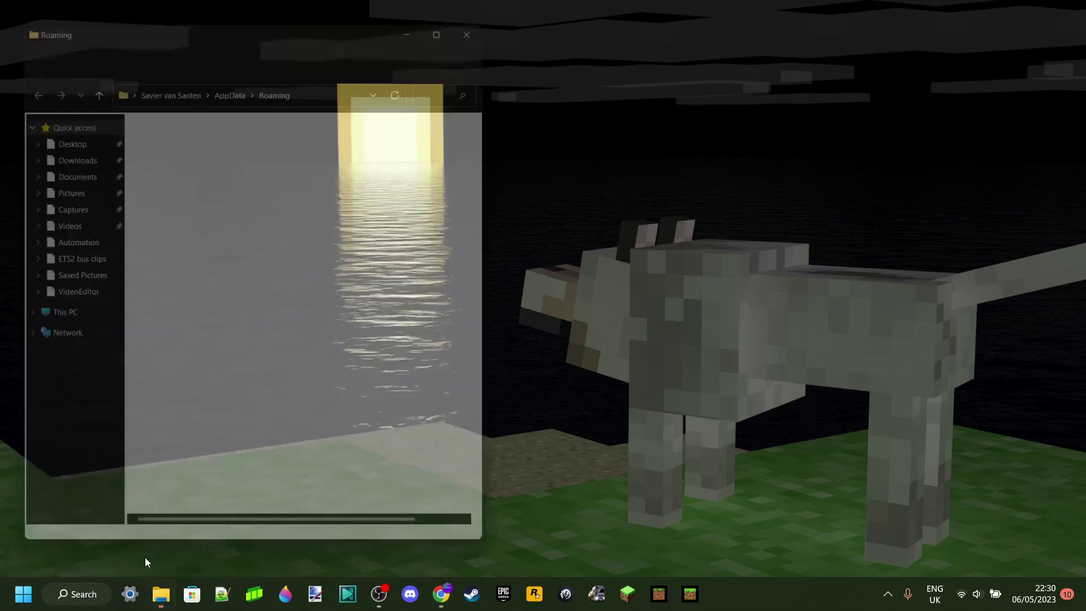
Maximize File Explorer and go from AppData into Roaming, then into .minecraft
left_click(459, 14)
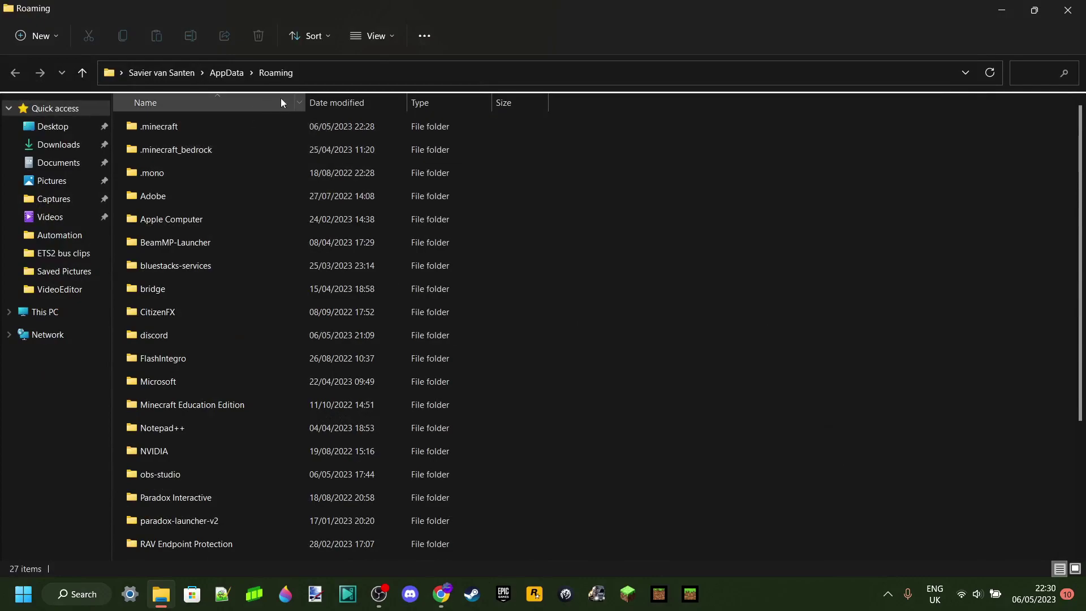
left_click(212, 73)
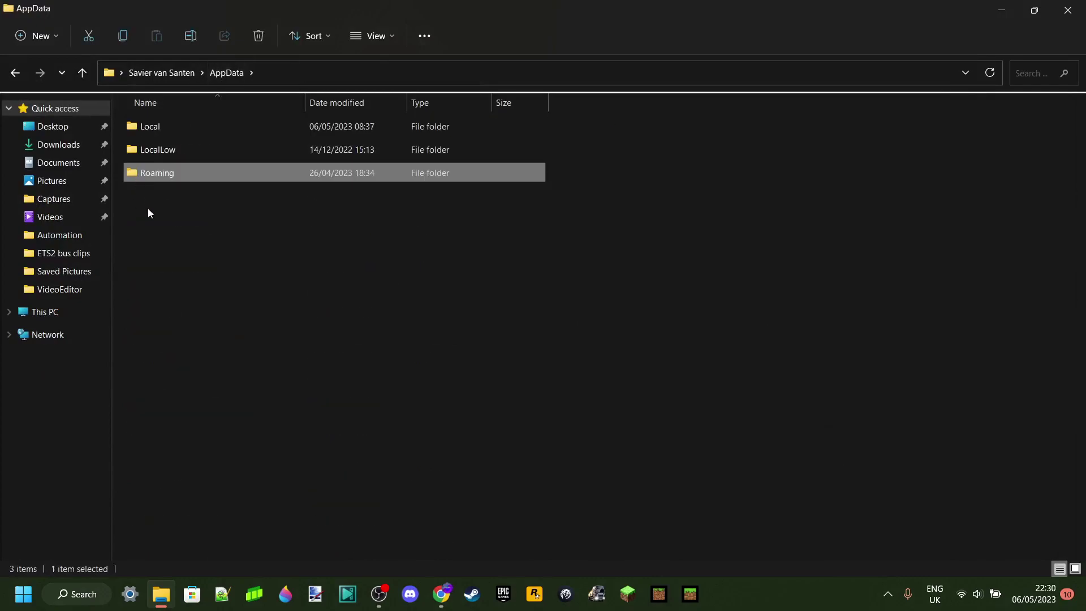
left_click(159, 199)
left_click(174, 176)
double_click(174, 174)
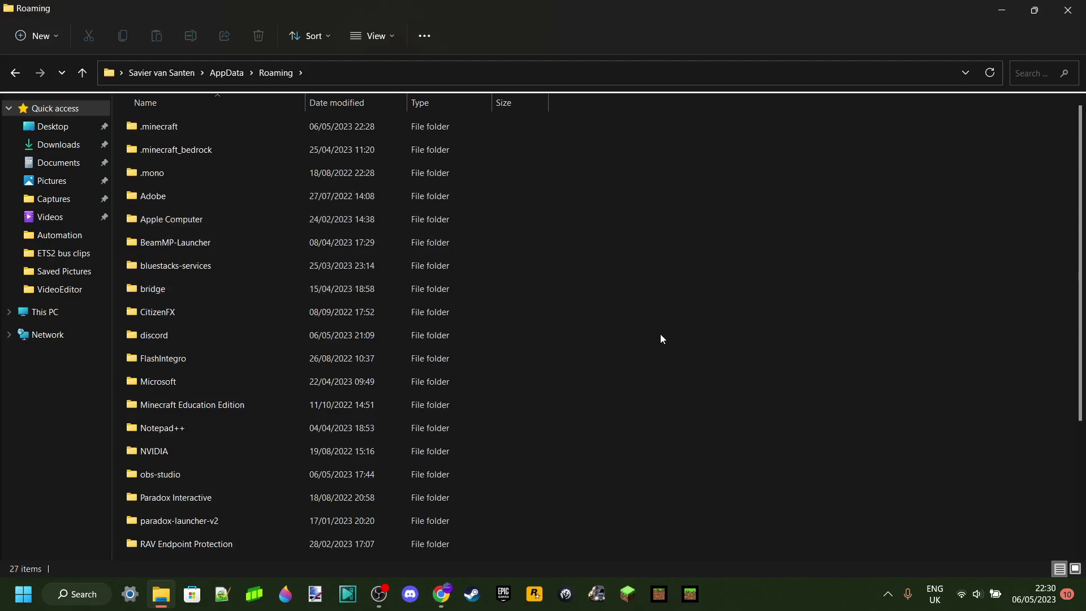
double_click(228, 126)
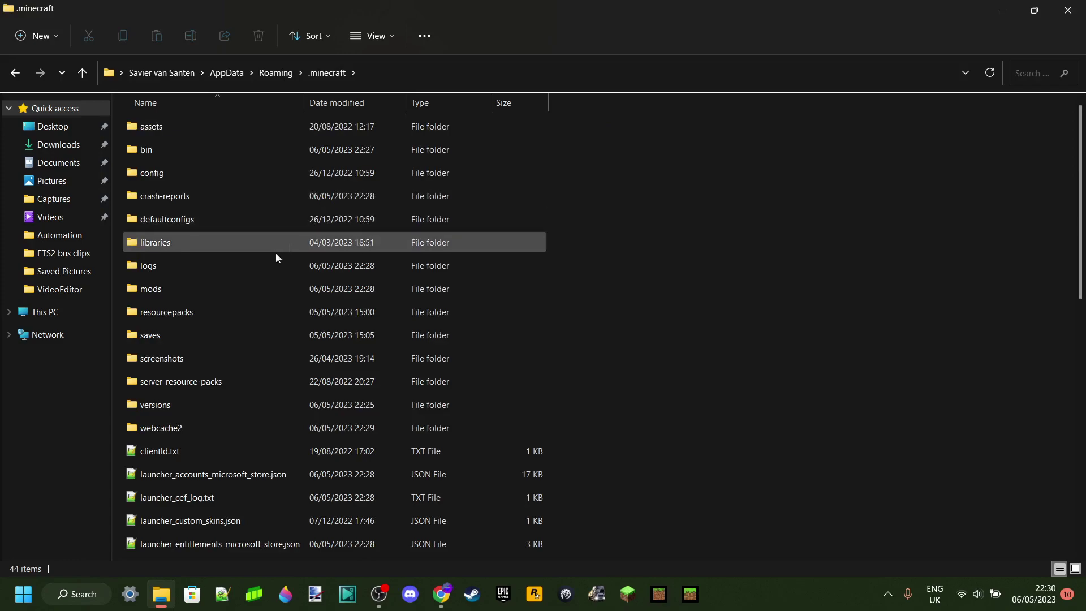
Open the mods folder inside .minecraft, which is currently empty
left_click_drag(120, 127, 122, 448)
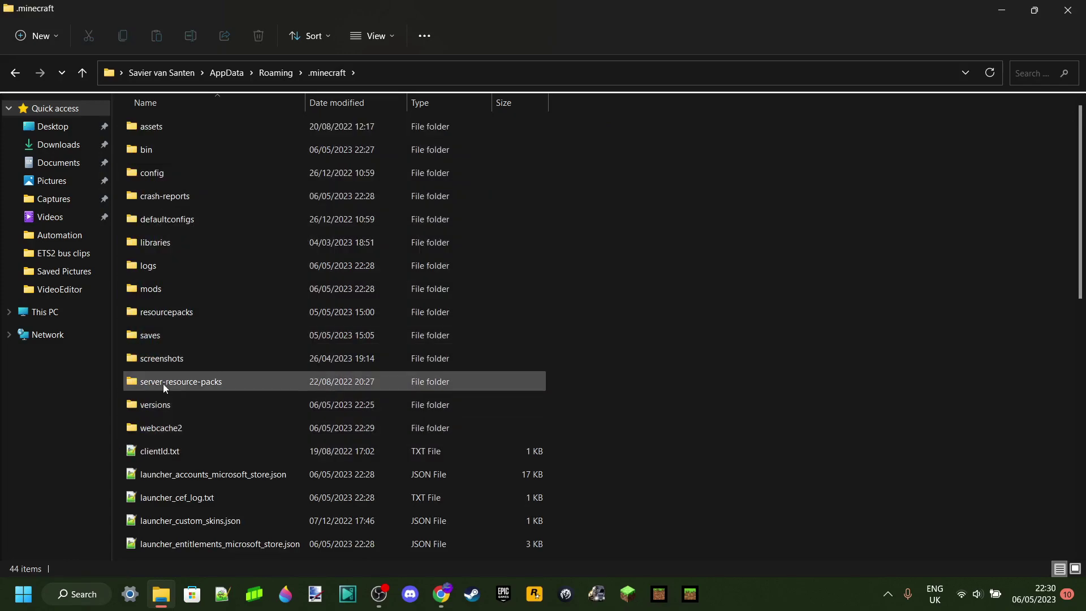
scroll(163, 384, "down", 3)
scroll(164, 384, "up", 3)
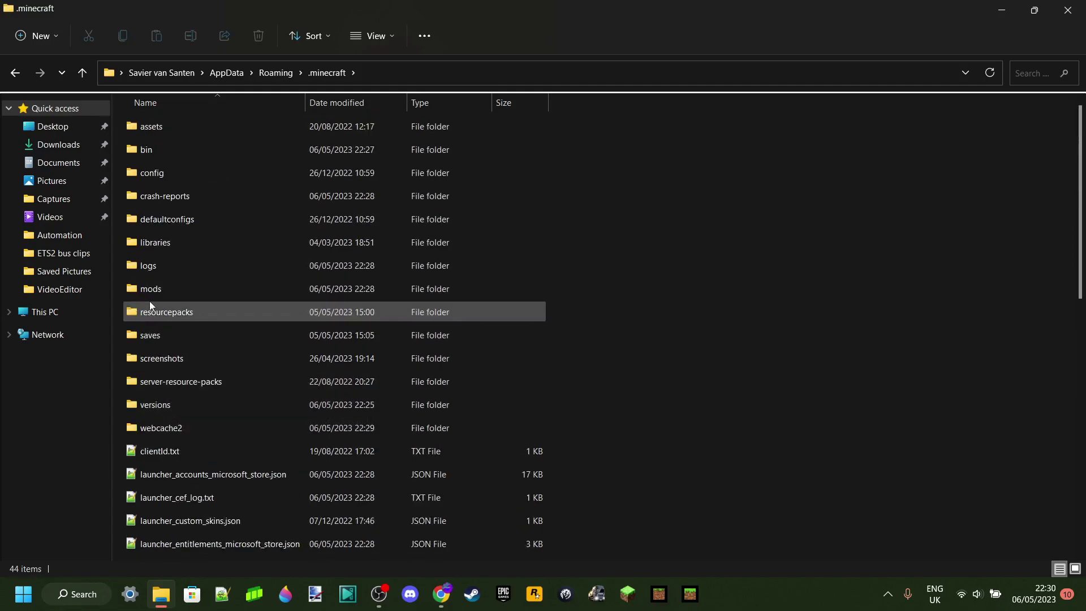
double_click(171, 288)
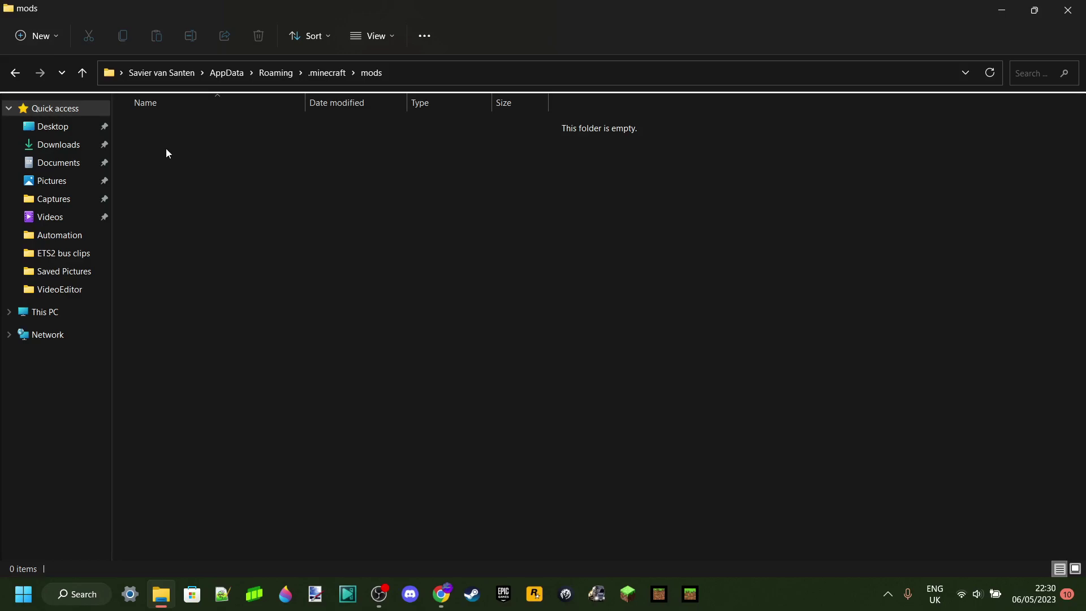
Close the empty mods folder window so the Windows desktop shows
left_click_drag(133, 132, 219, 294)
left_click_drag(123, 132, 397, 352)
left_click(1068, 11)
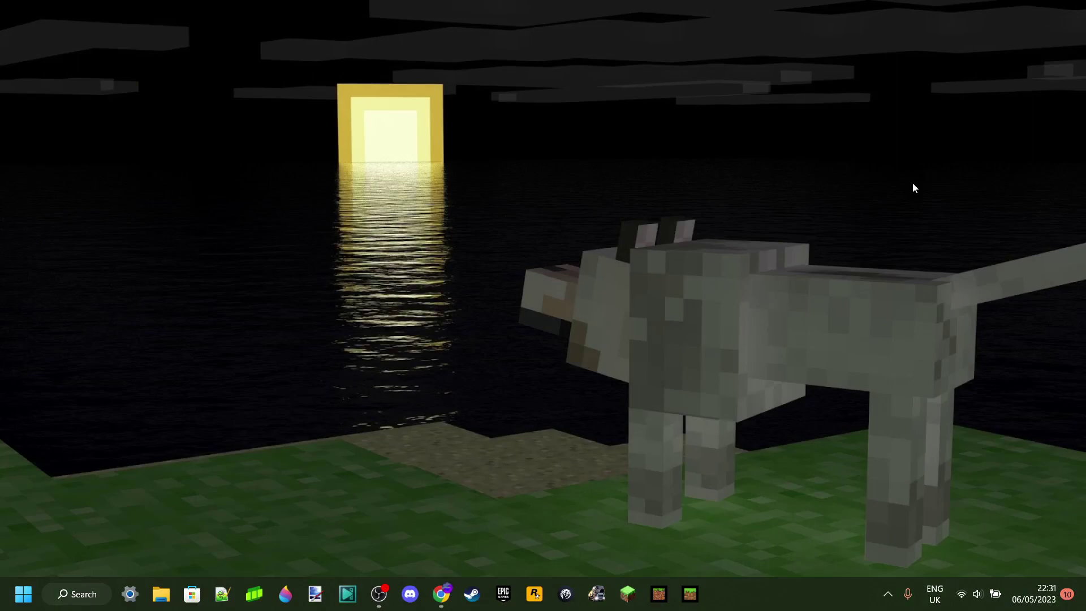